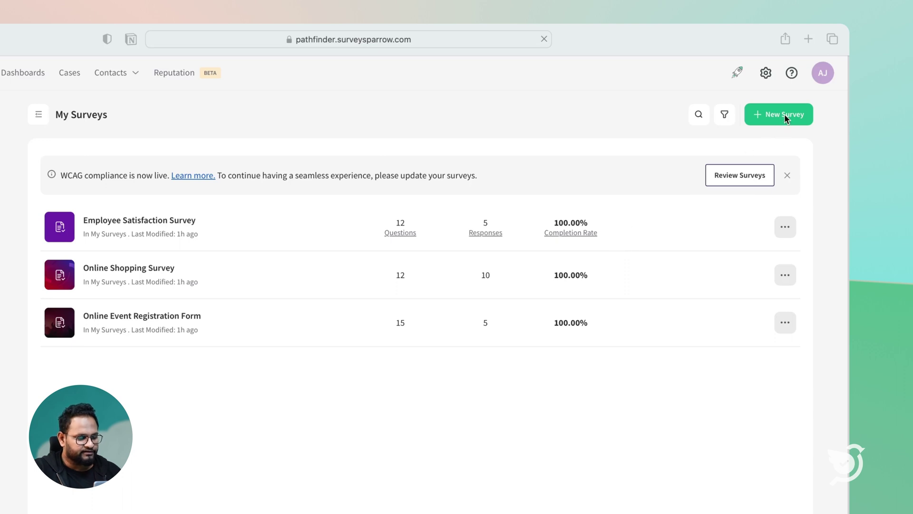
pyautogui.click(788, 118)
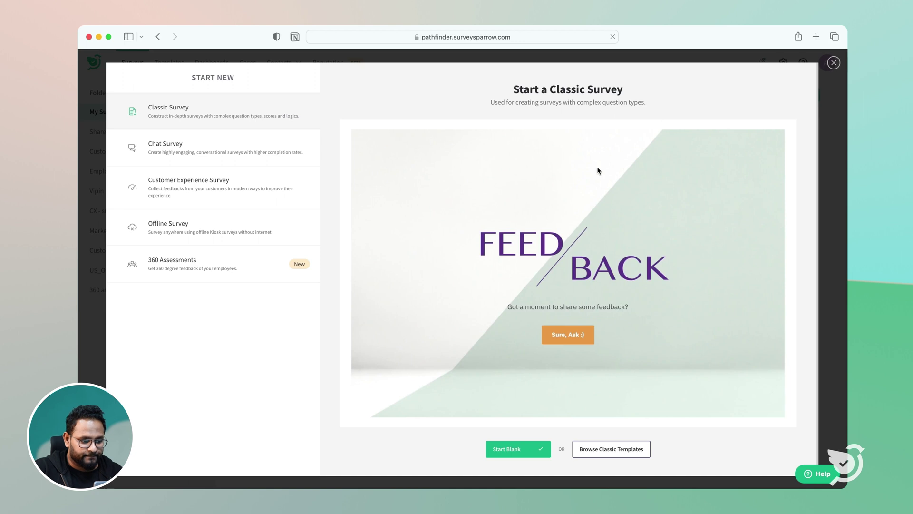
pyautogui.click(257, 149)
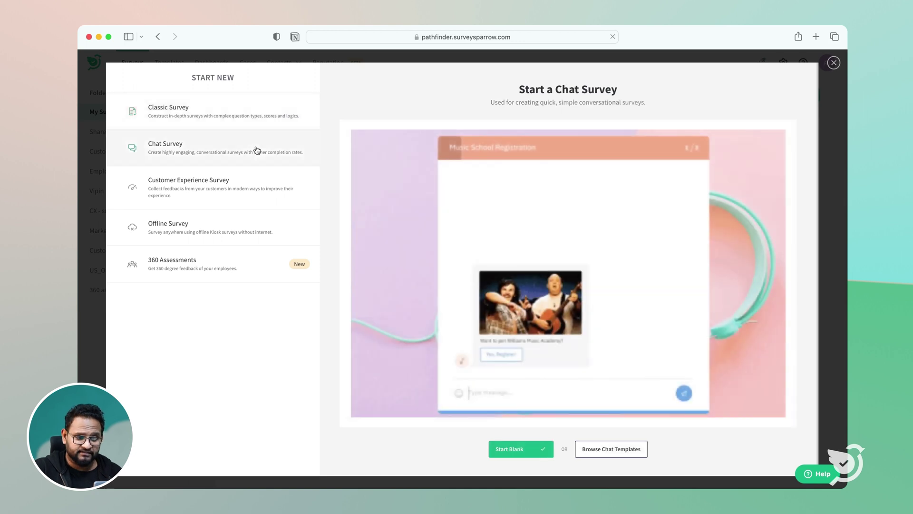
pyautogui.click(269, 182)
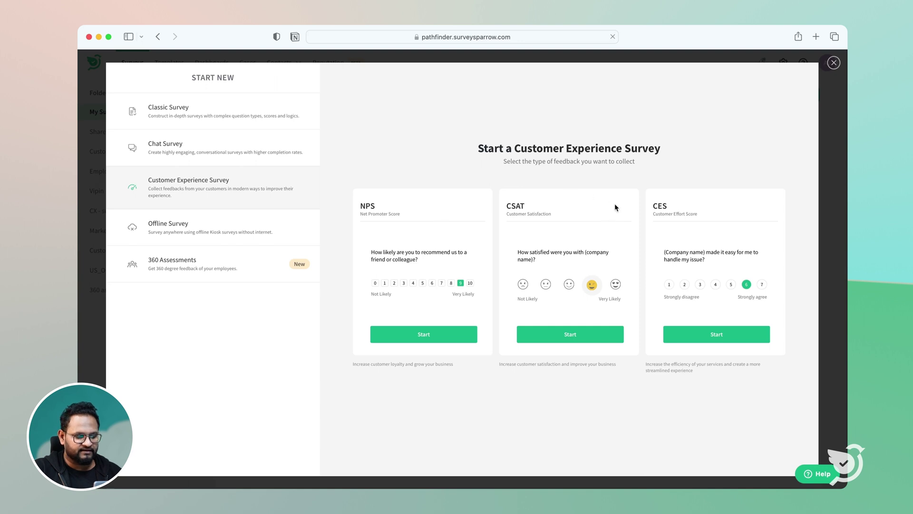
pyautogui.click(223, 233)
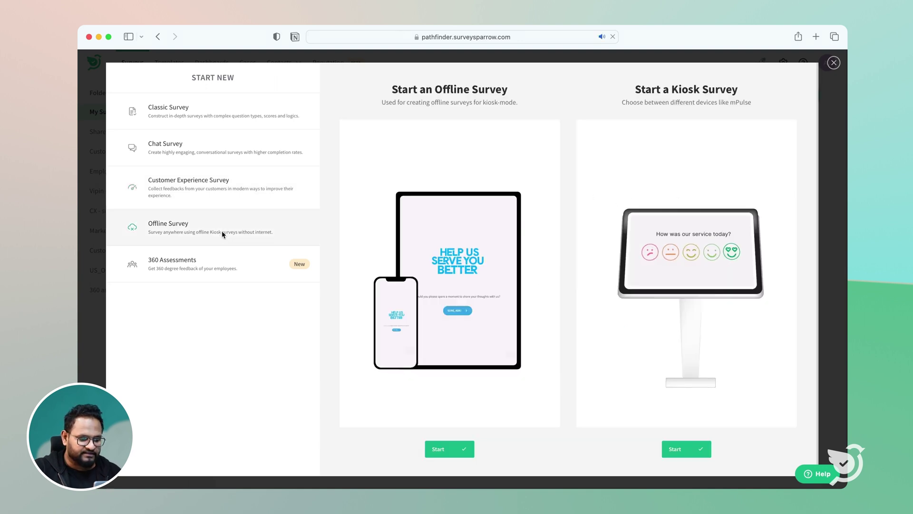
pyautogui.click(185, 266)
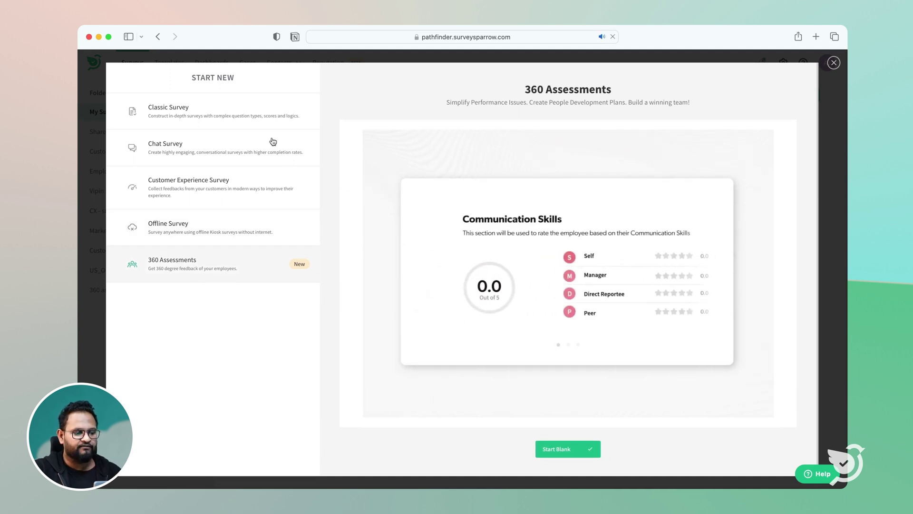
pyautogui.click(279, 122)
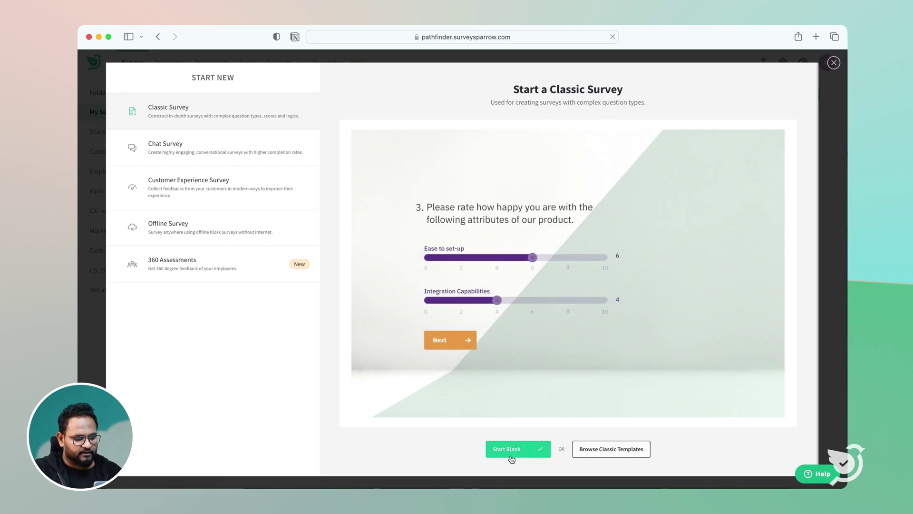
# Step: Create a blank classic survey named 'Single Page View' in the My Surveys folder
pyautogui.click(531, 452)
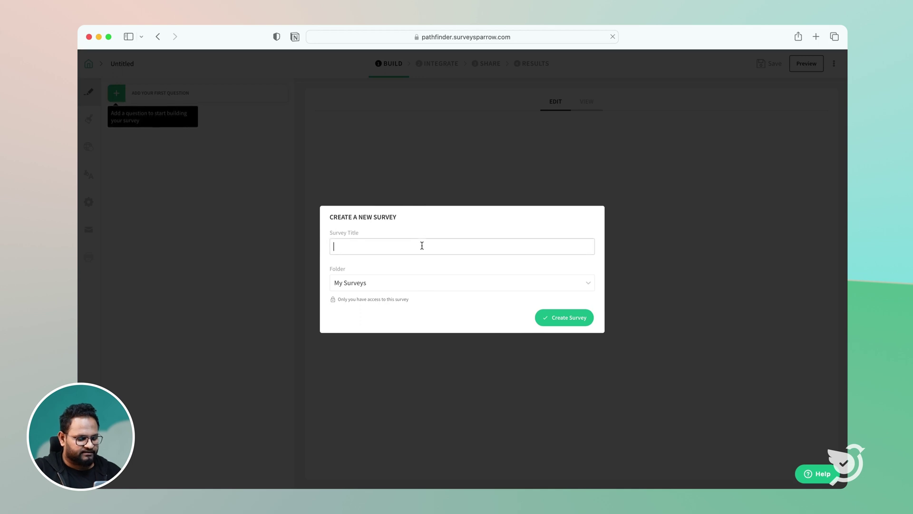
pyautogui.write('Sin')
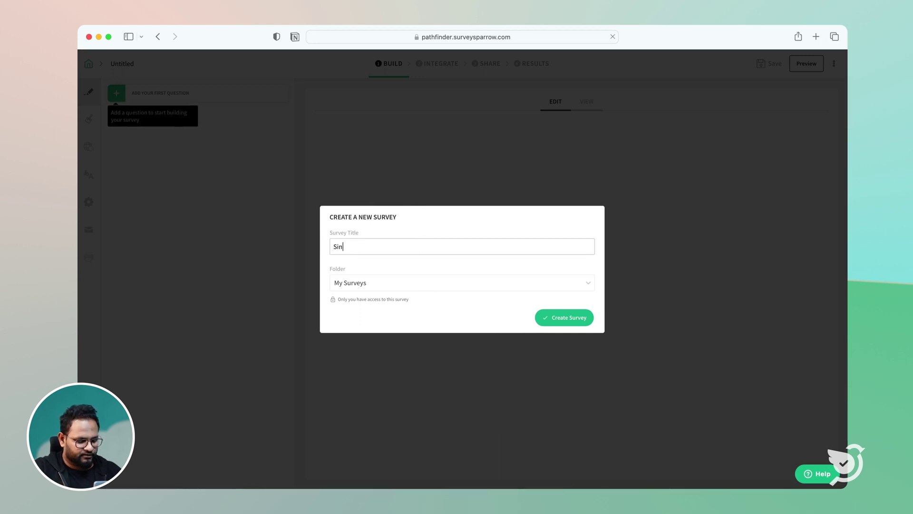
pyautogui.write('gle Page ')
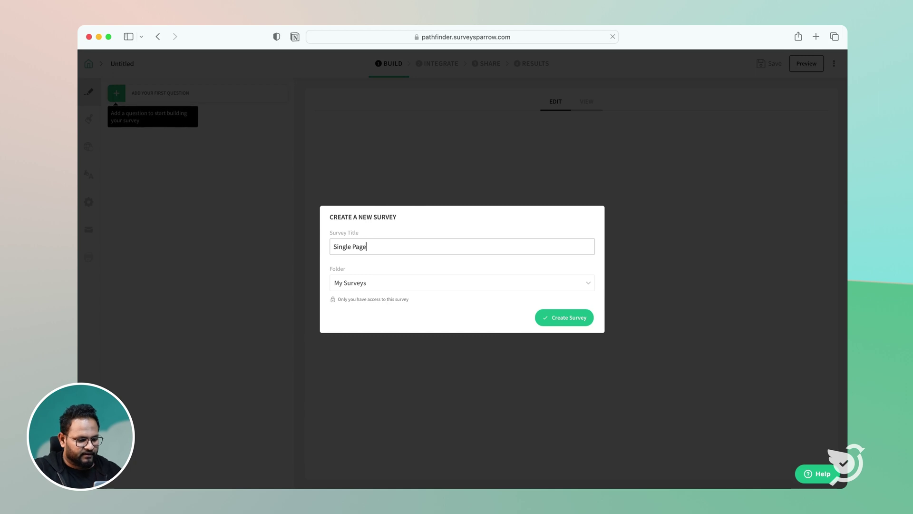
pyautogui.write('View')
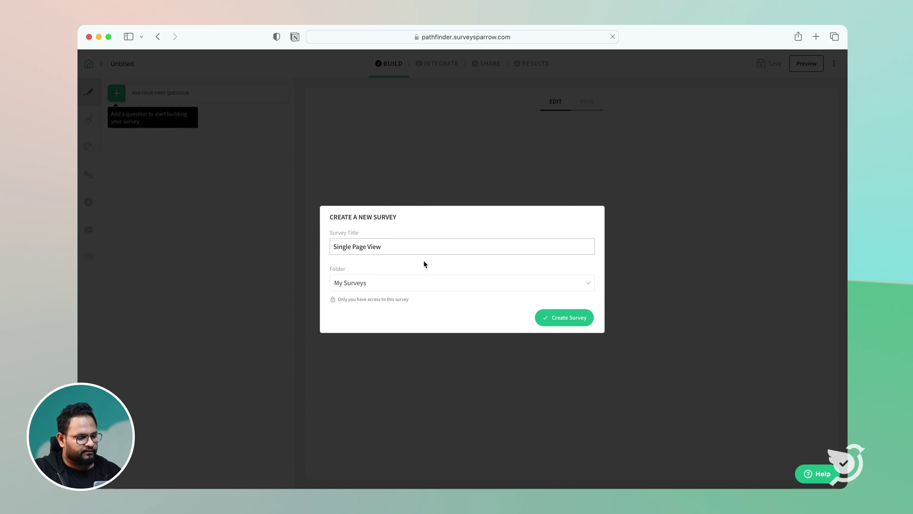
pyautogui.click(402, 284)
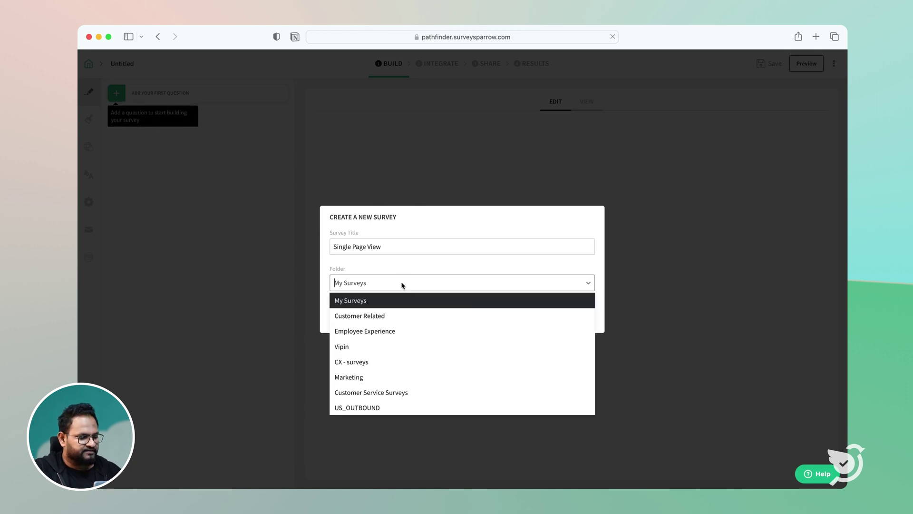
pyautogui.click(362, 301)
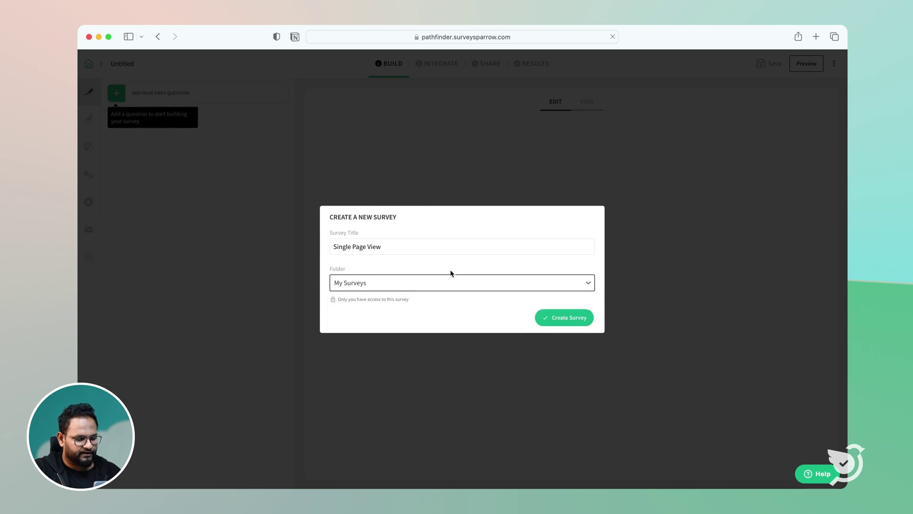
pyautogui.click(566, 318)
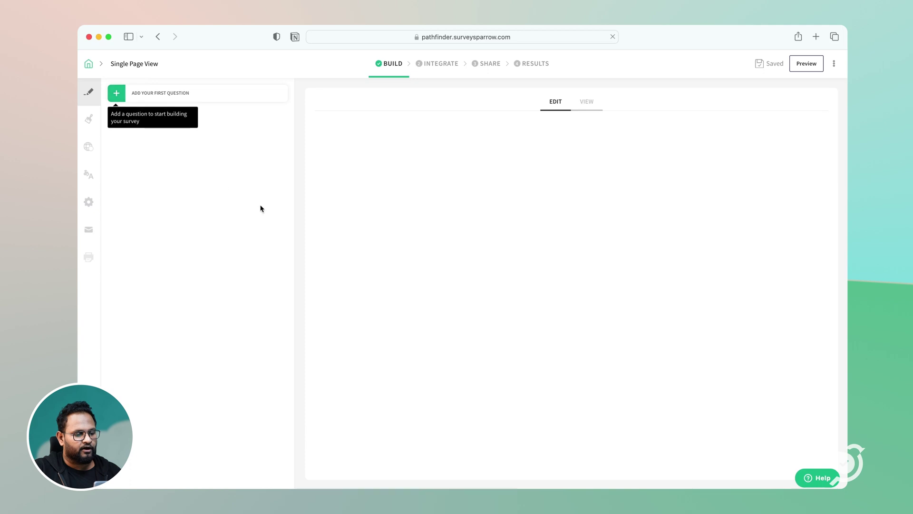
# Step: Add a welcome page and a thank-you page to the survey
pyautogui.click(217, 97)
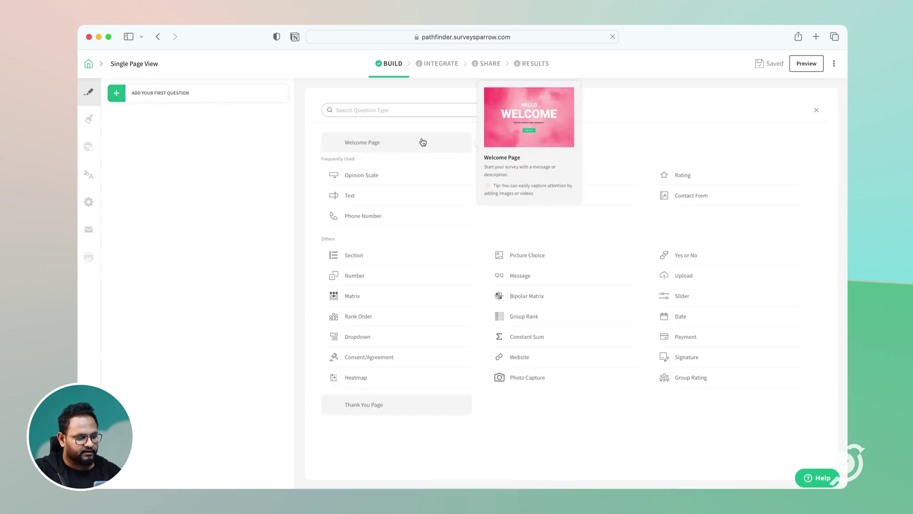
pyautogui.click(444, 150)
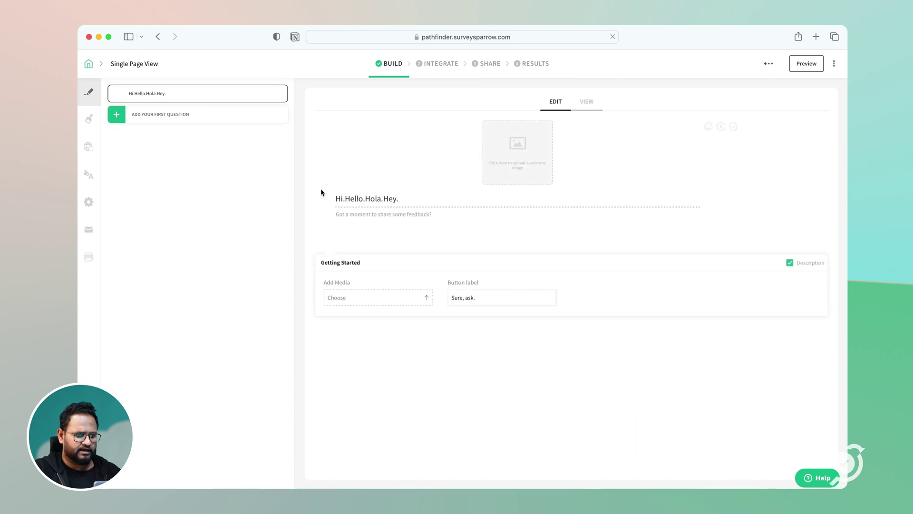
pyautogui.click(167, 116)
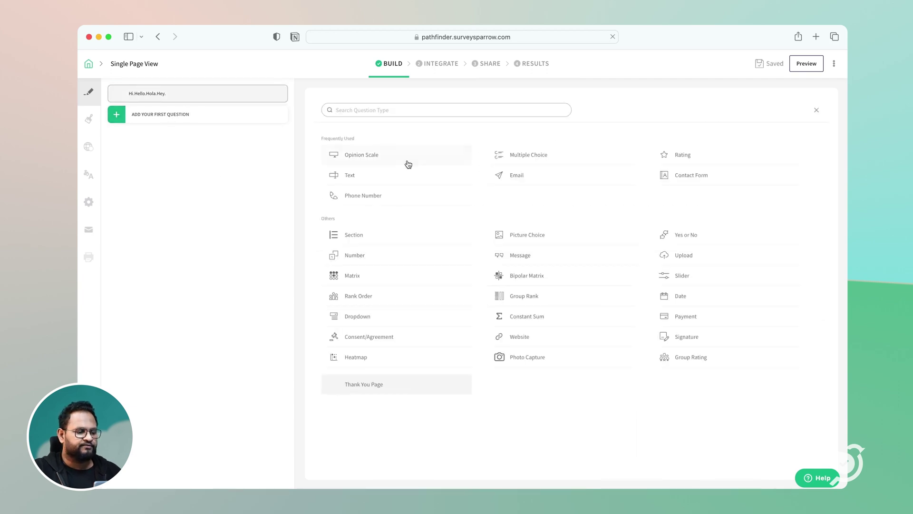
pyautogui.click(435, 385)
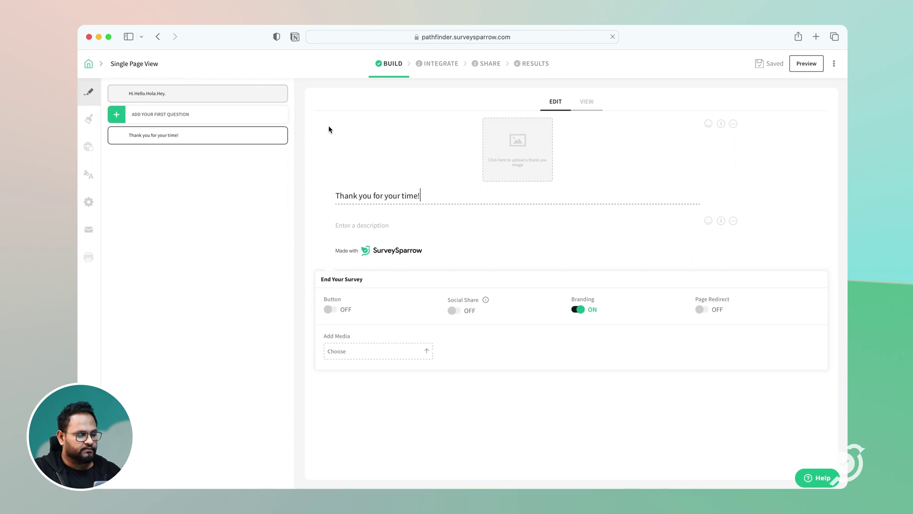
pyautogui.click(234, 117)
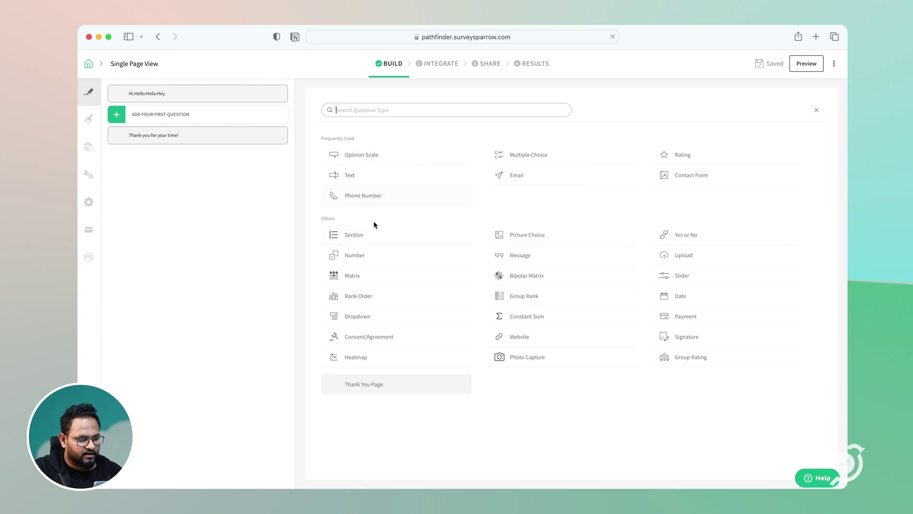
# Step: Add a new section titled 'Page One' to the survey
pyautogui.moveTo(374, 236)
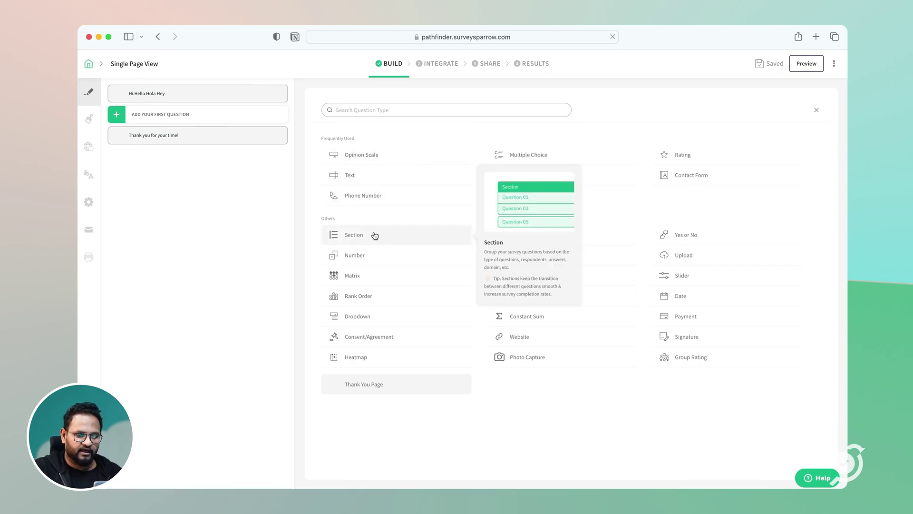
pyautogui.click(373, 236)
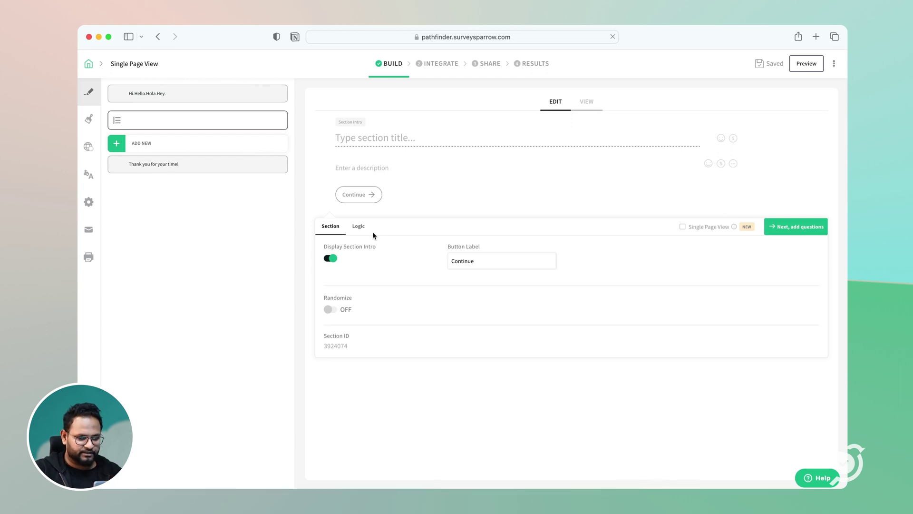
pyautogui.write('Page ')
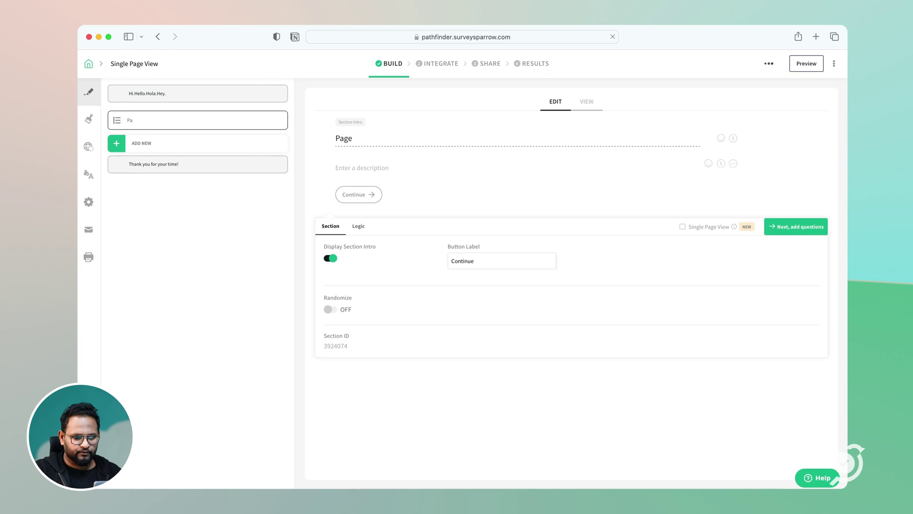
pyautogui.write('One')
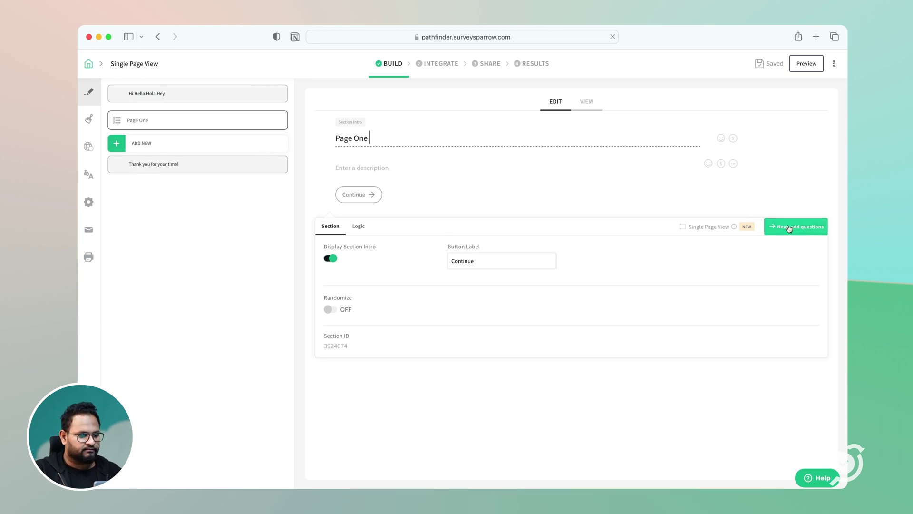
pyautogui.click(789, 229)
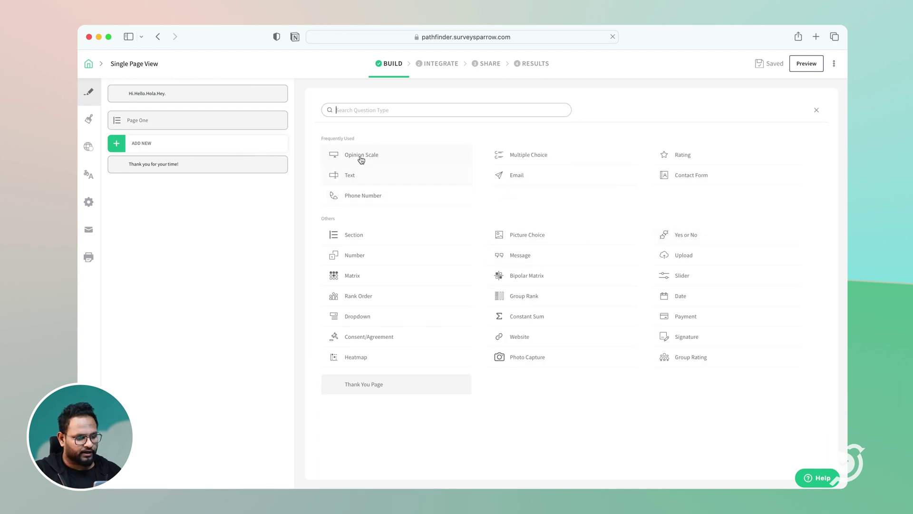
# Step: Add a 0–10 opinion scale 'How was your Experience ?' and text question 'Why did you give us a bad score ?'
pyautogui.moveTo(380, 157)
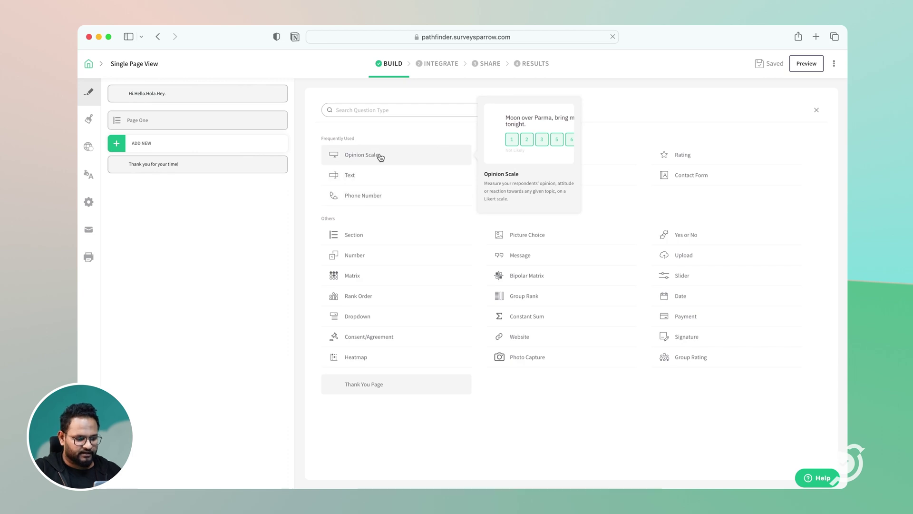
pyautogui.click(381, 157)
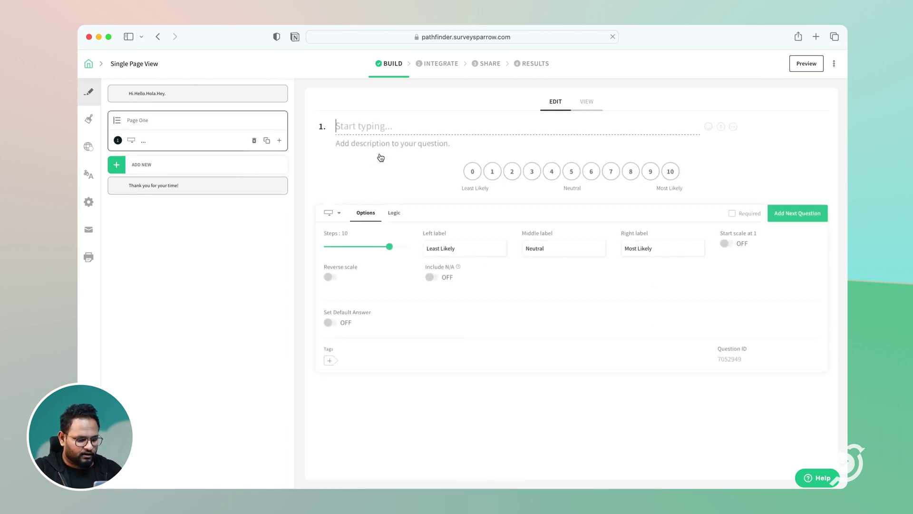
pyautogui.write('How ')
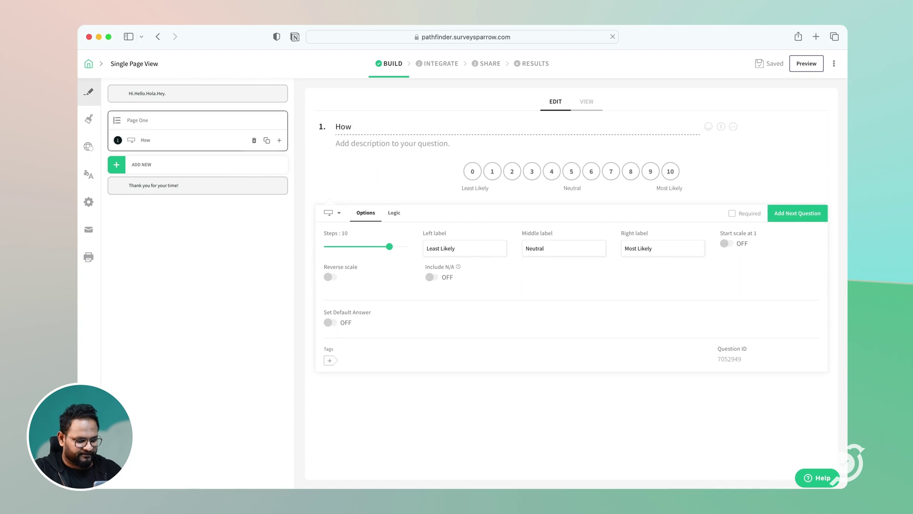
pyautogui.write('was')
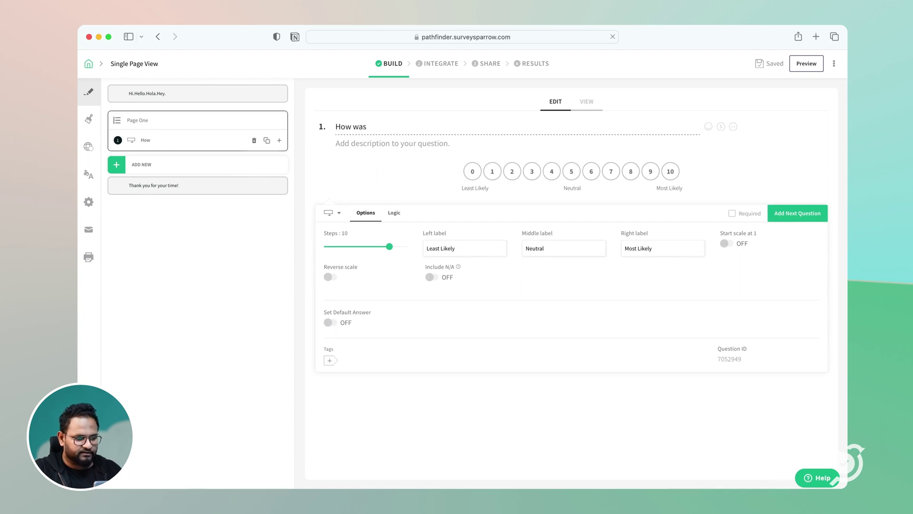
pyautogui.write(' you')
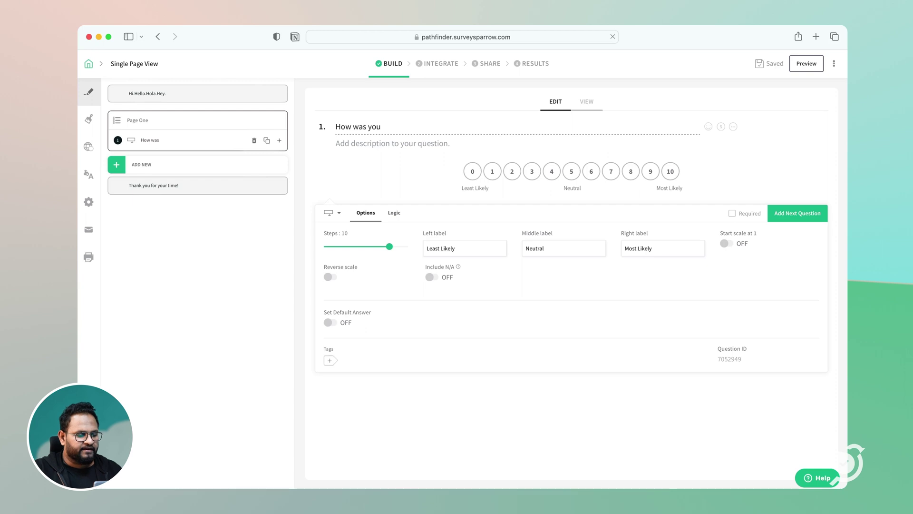
pyautogui.write('r Ex')
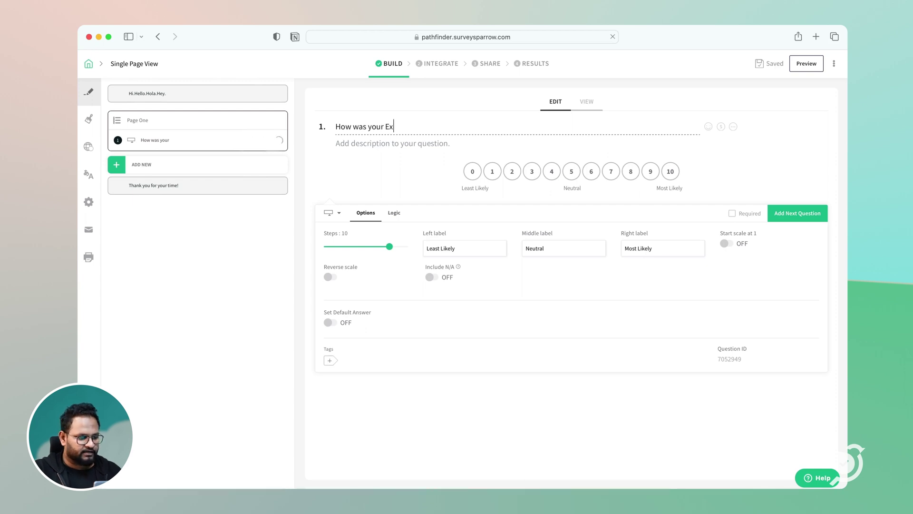
pyautogui.write('perience ')
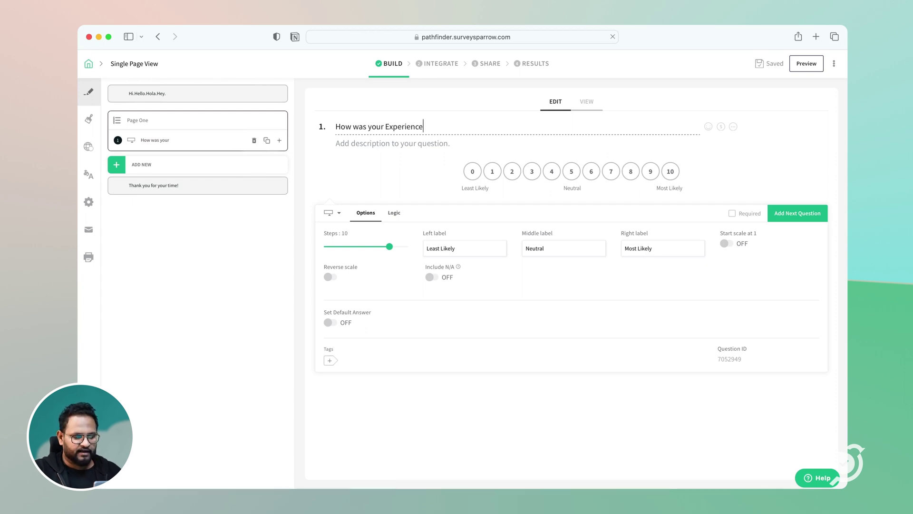
pyautogui.write('?')
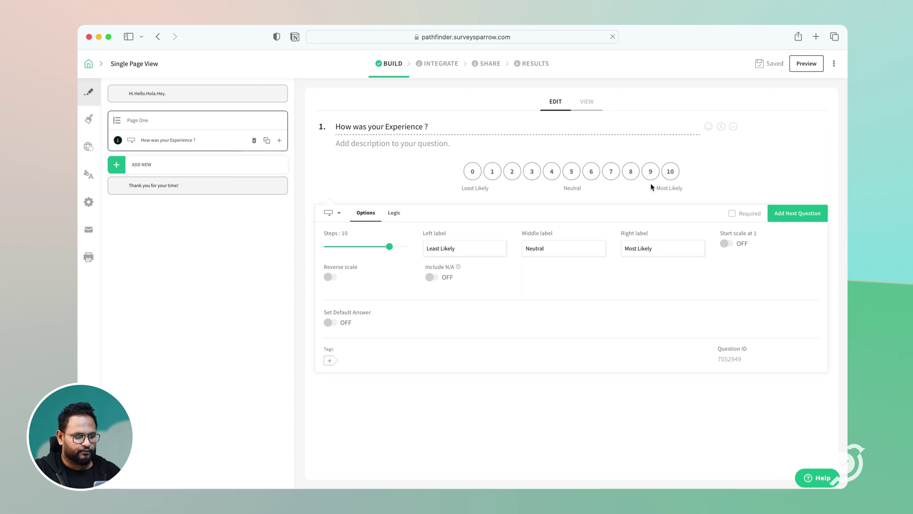
pyautogui.click(773, 218)
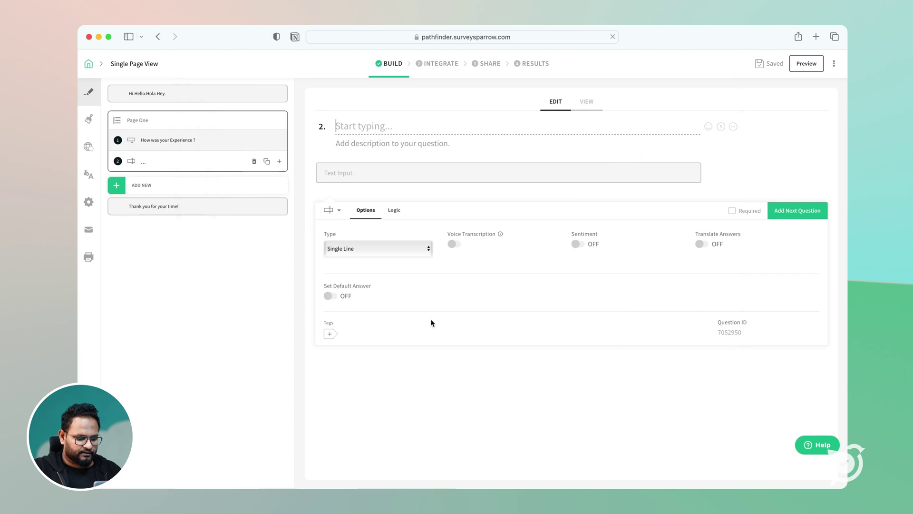
pyautogui.write('Why did')
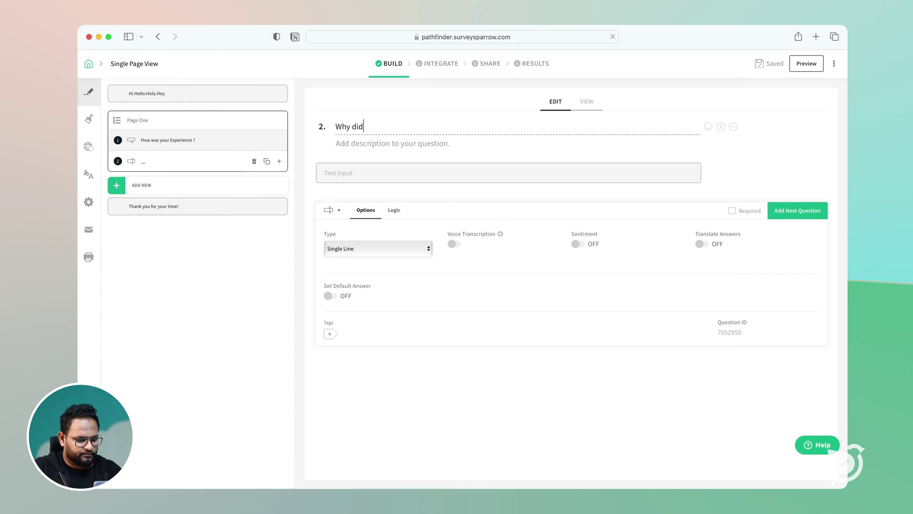
pyautogui.write(' you gi')
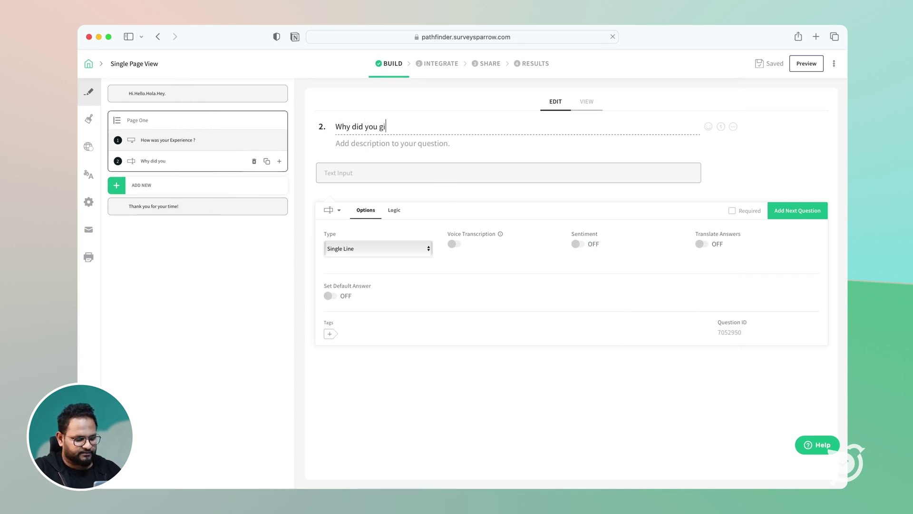
pyautogui.write('ve us a b')
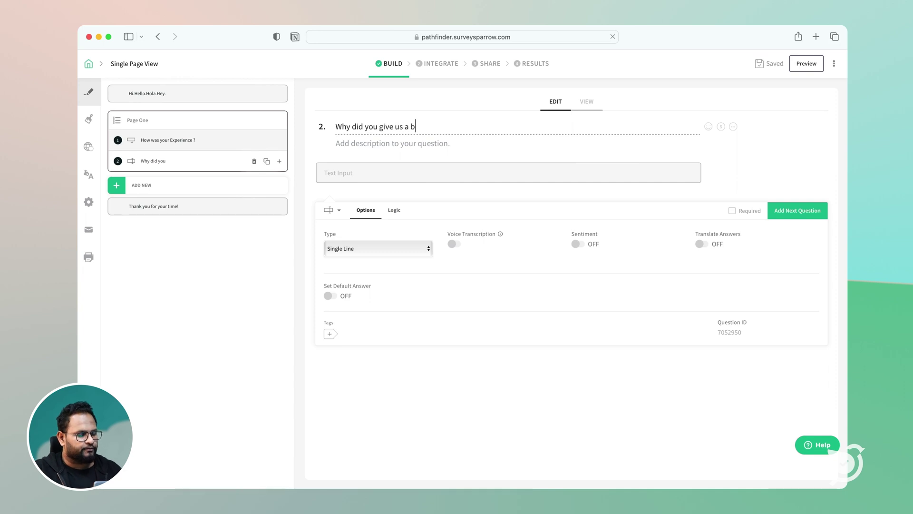
pyautogui.write('ad score ?')
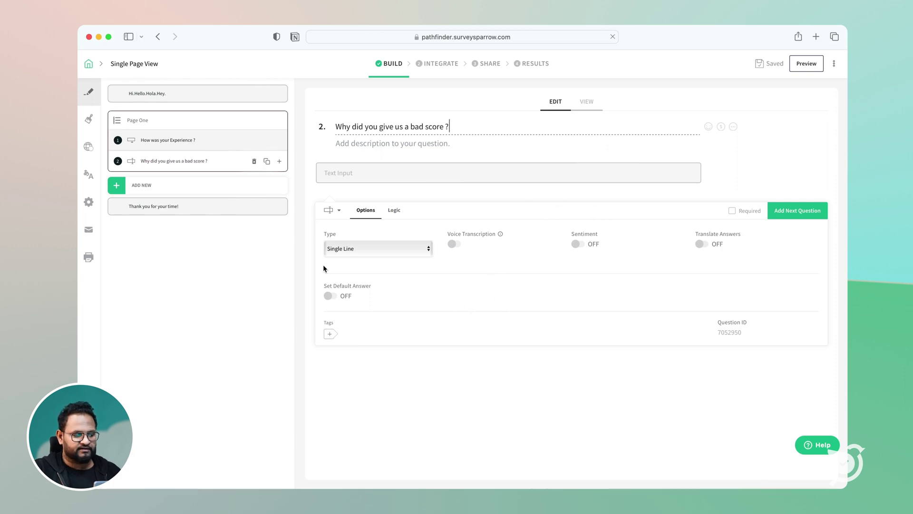
# Step: Turn on Single Page View for Page One, then preview, answering 3 and 'unhappy with customer support'
pyautogui.click(190, 121)
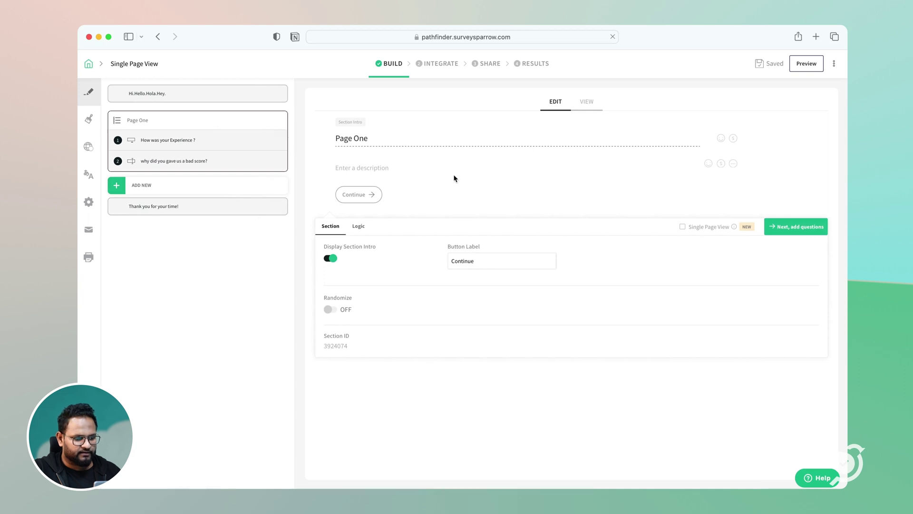
pyautogui.click(683, 228)
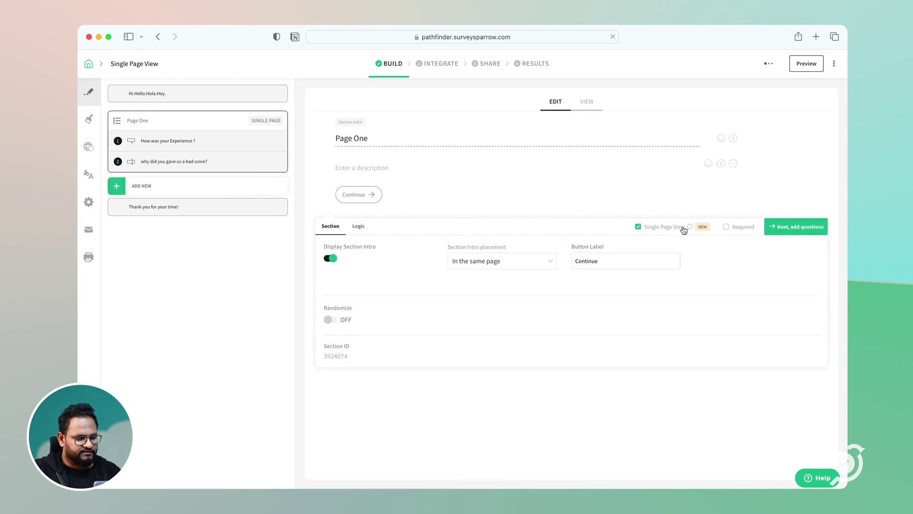
pyautogui.click(808, 65)
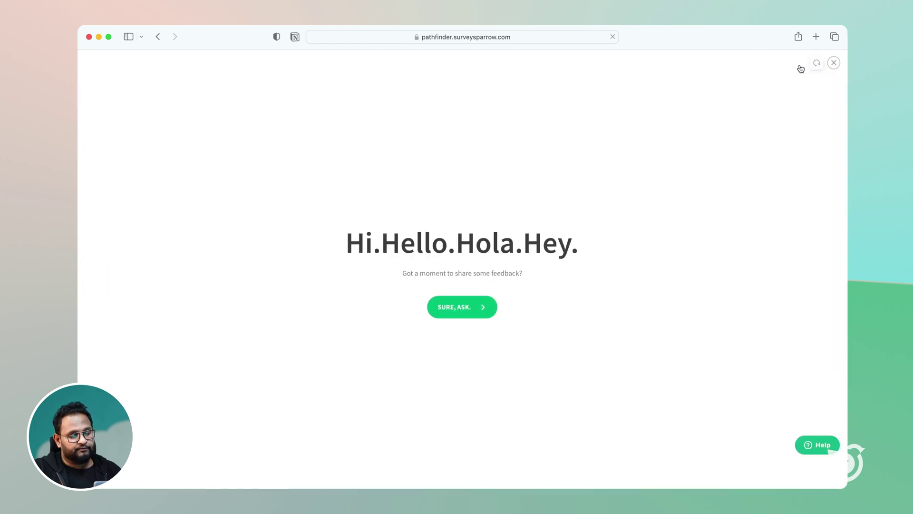
pyautogui.click(466, 307)
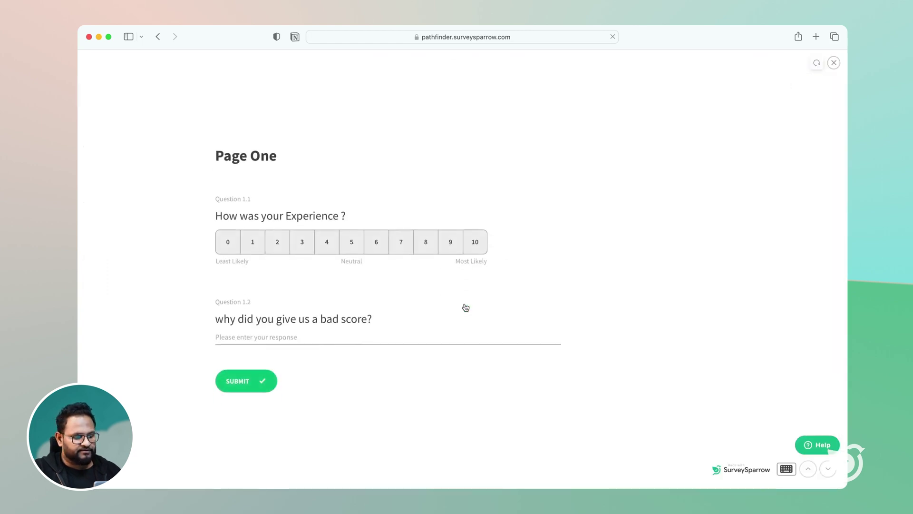
pyautogui.click(302, 251)
pyautogui.click(300, 336)
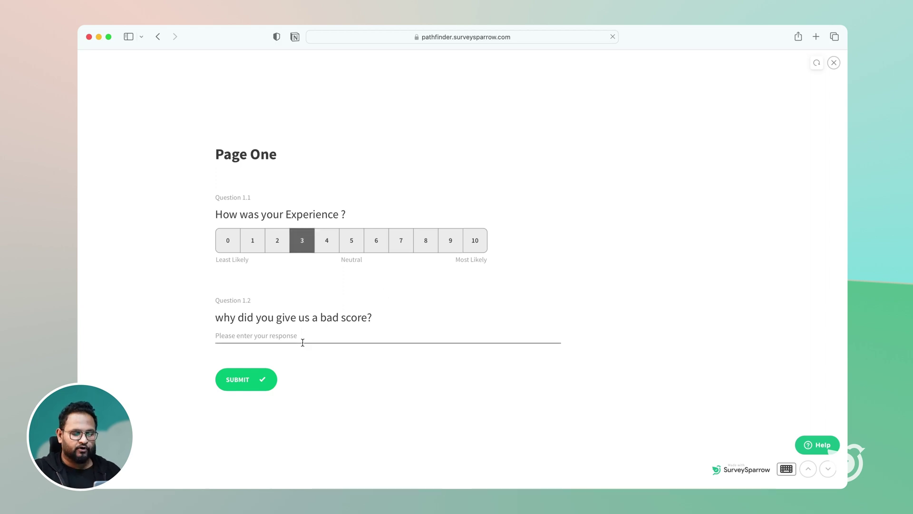
pyautogui.write('unhappy with')
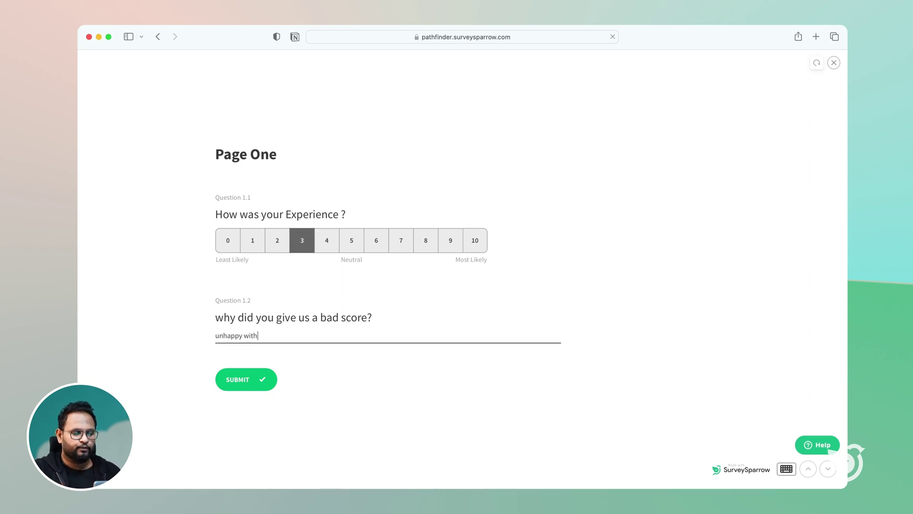
pyautogui.write(' customer support')
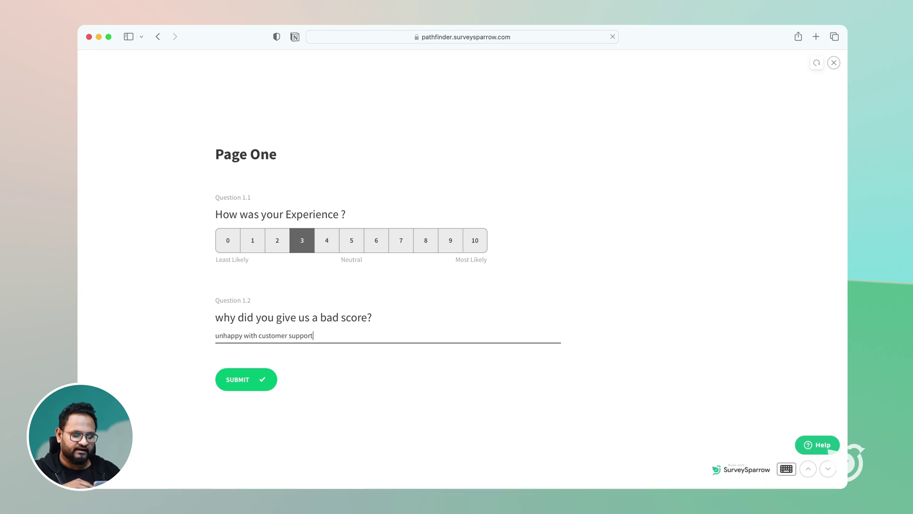
pyautogui.click(245, 379)
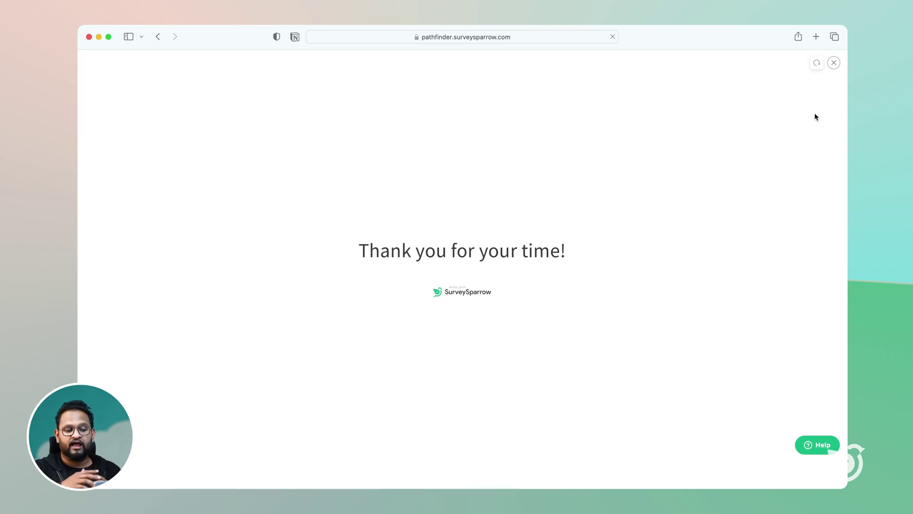
pyautogui.click(834, 63)
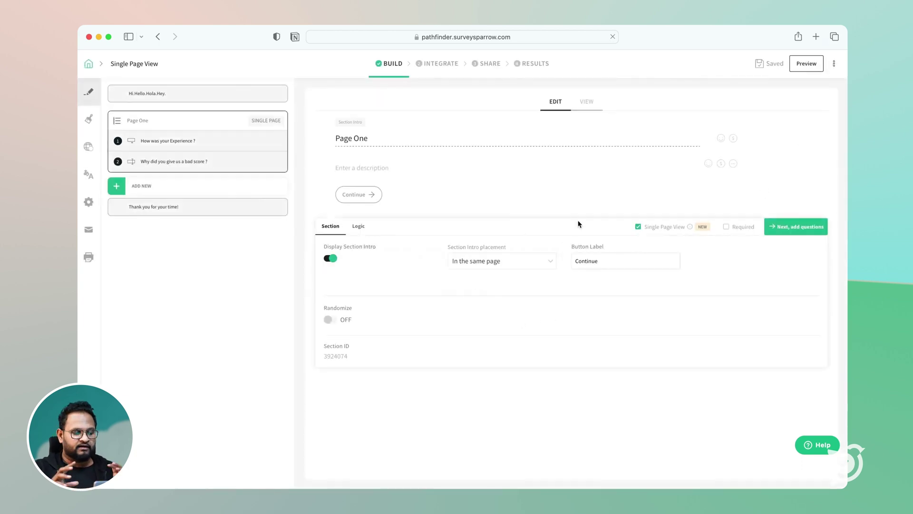